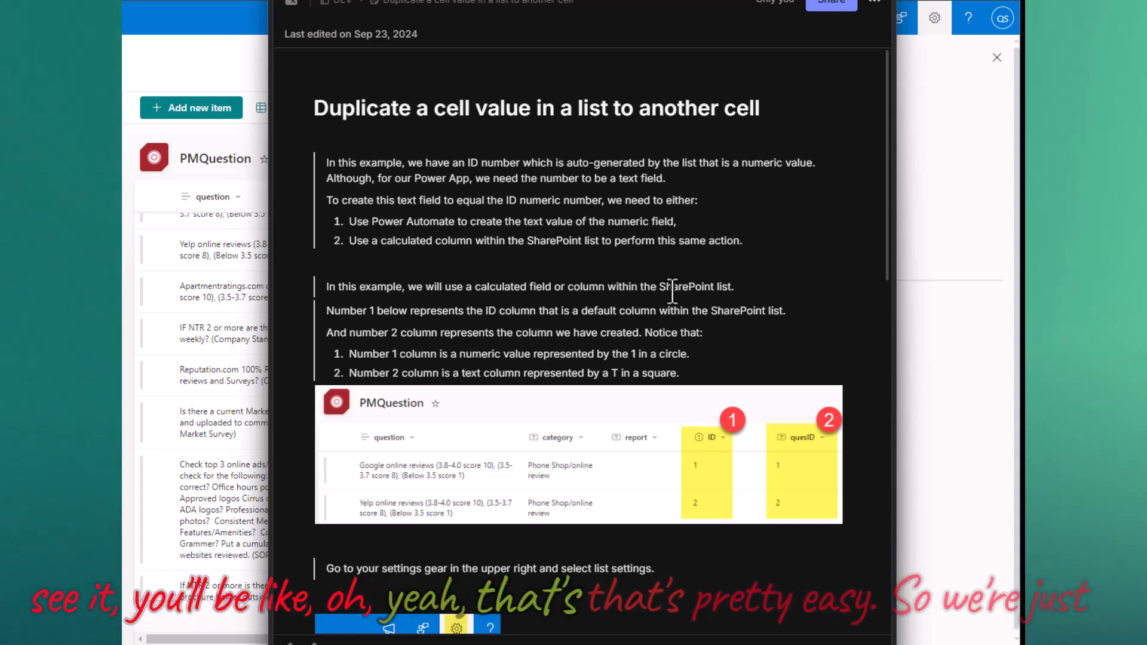
- Scroll through the Evernote note 'Duplicate a cell value in a list to another cell'
scroll(671, 287, "down", 15)
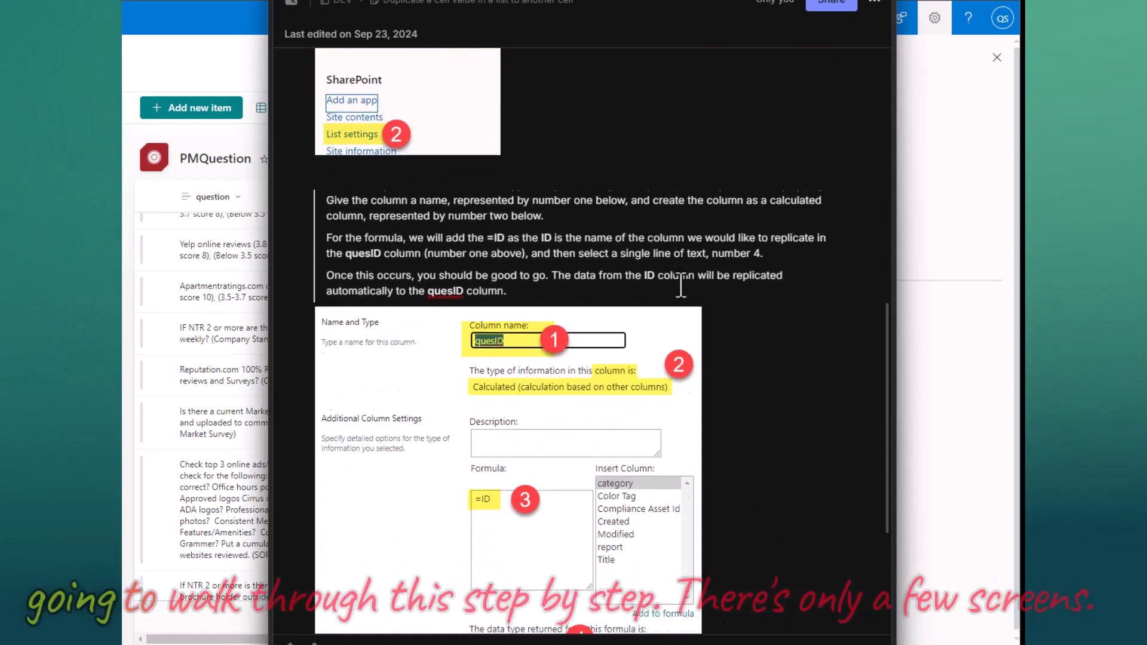
scroll(688, 289, "up", 15)
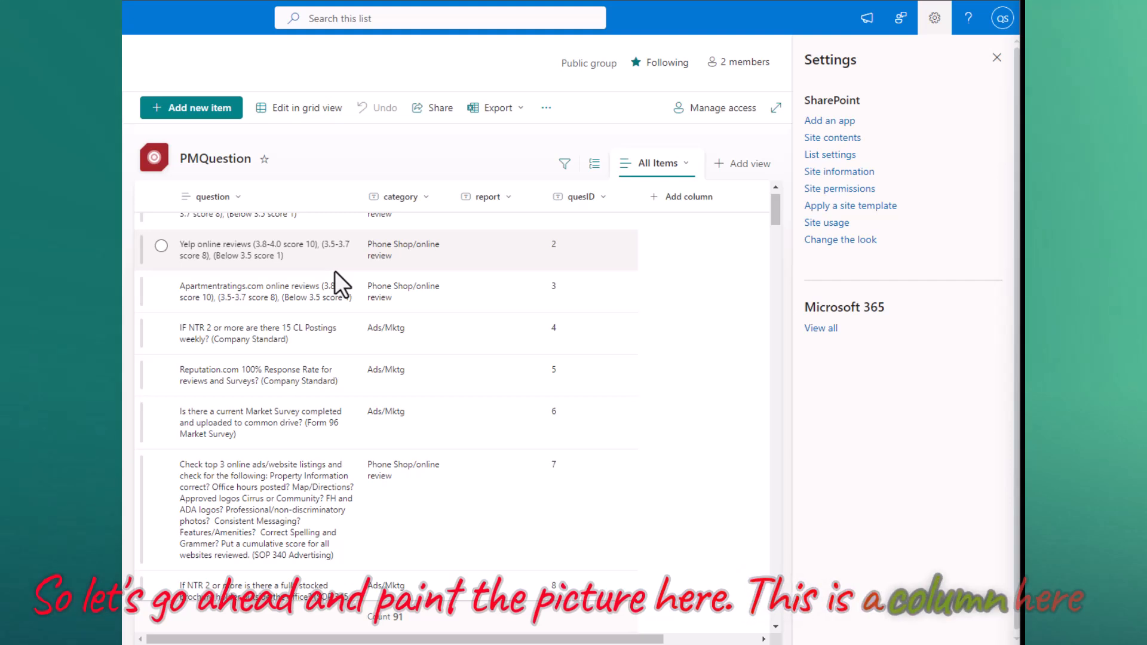
scroll(335, 271, "up", 1)
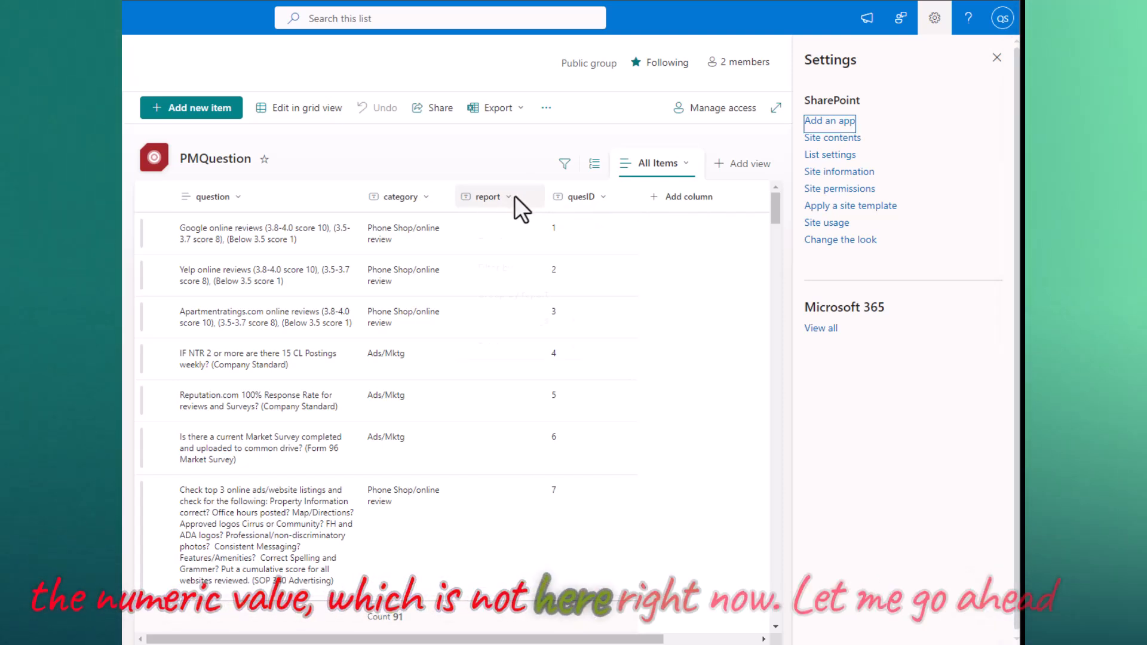
left_click(514, 195)
mouse_move(565, 329)
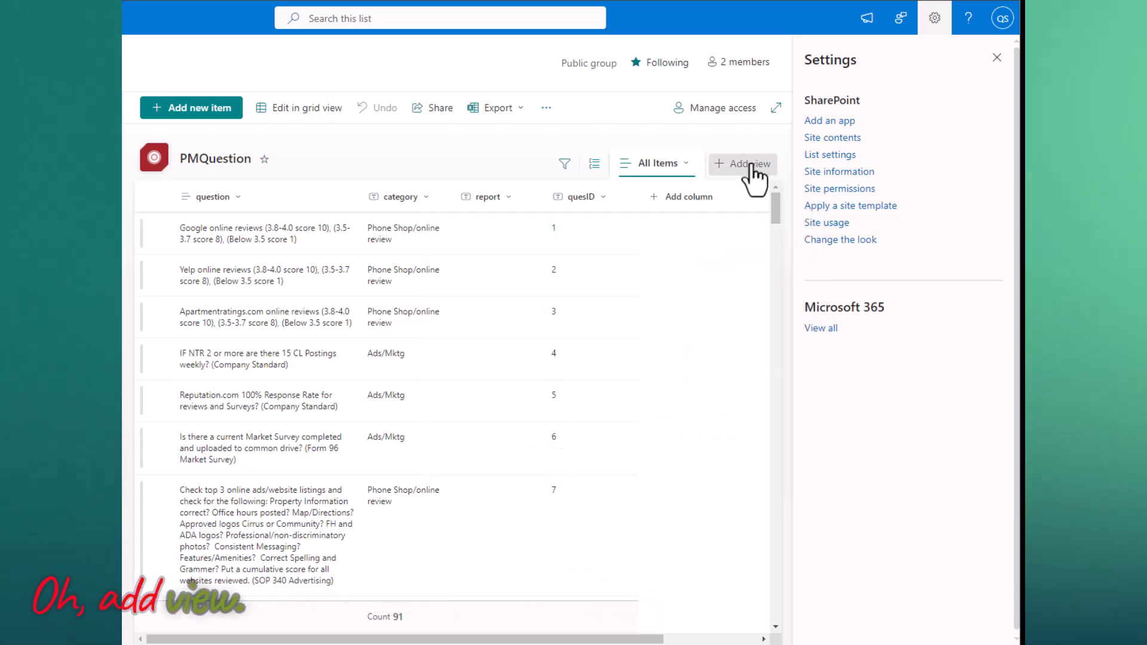
left_click(750, 165)
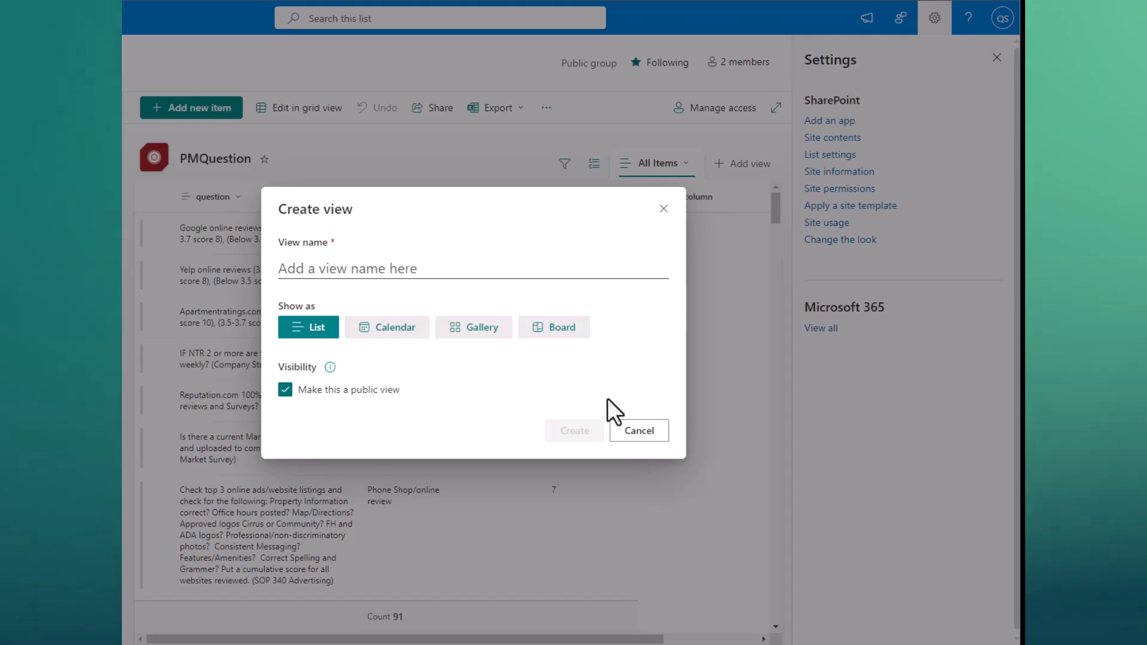
left_click(640, 431)
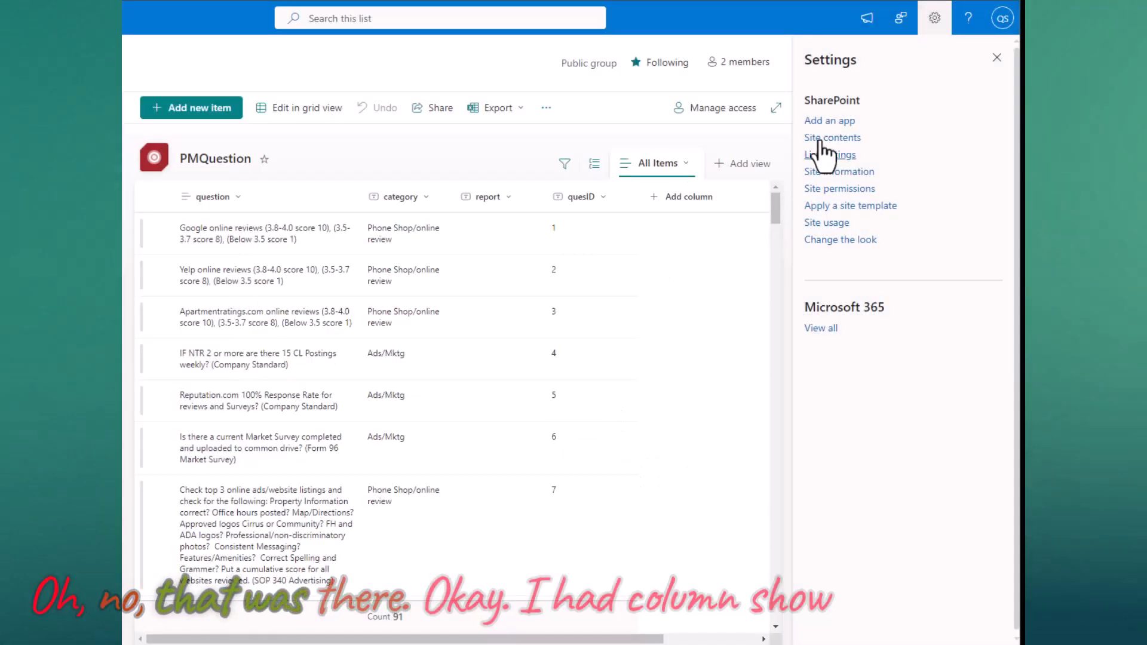
- Add the ID column to the PMQuestion view's displayed columns and apply
left_click(655, 199)
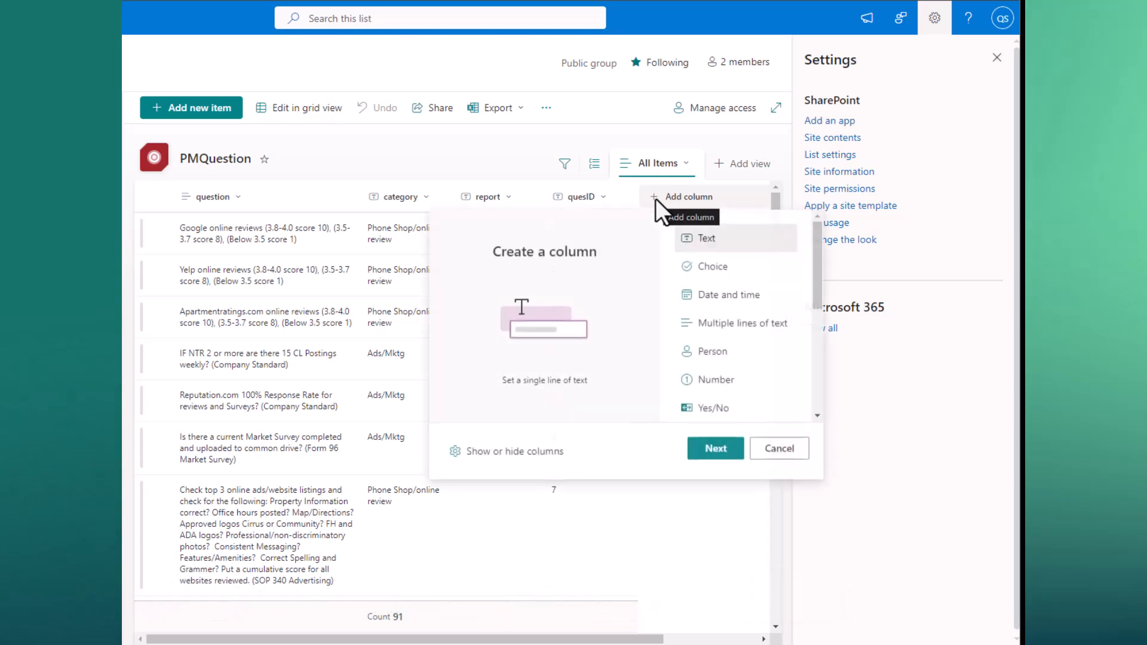
left_click(540, 454)
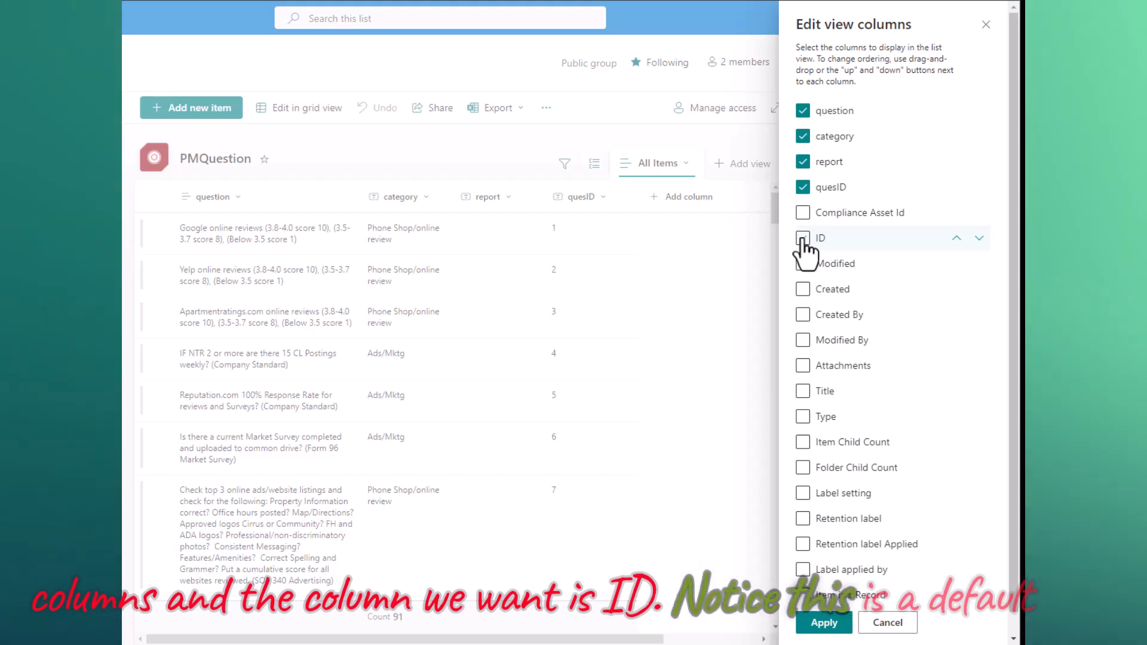
left_click(802, 239)
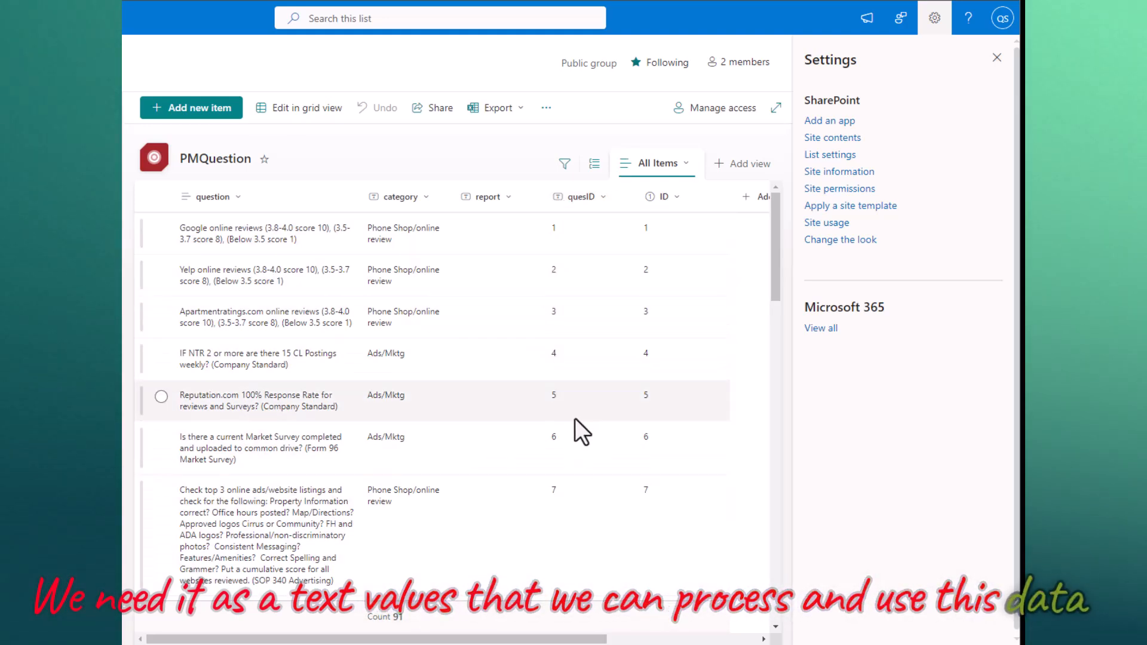
scroll(579, 419, "down", 5)
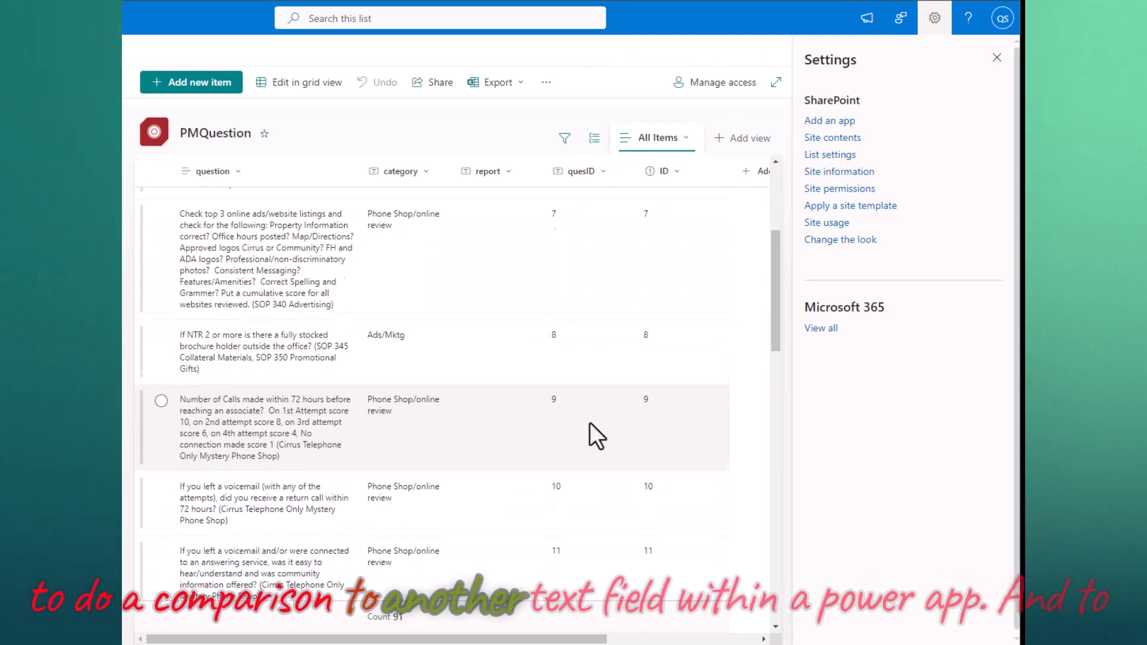
scroll(590, 423, "up", 5)
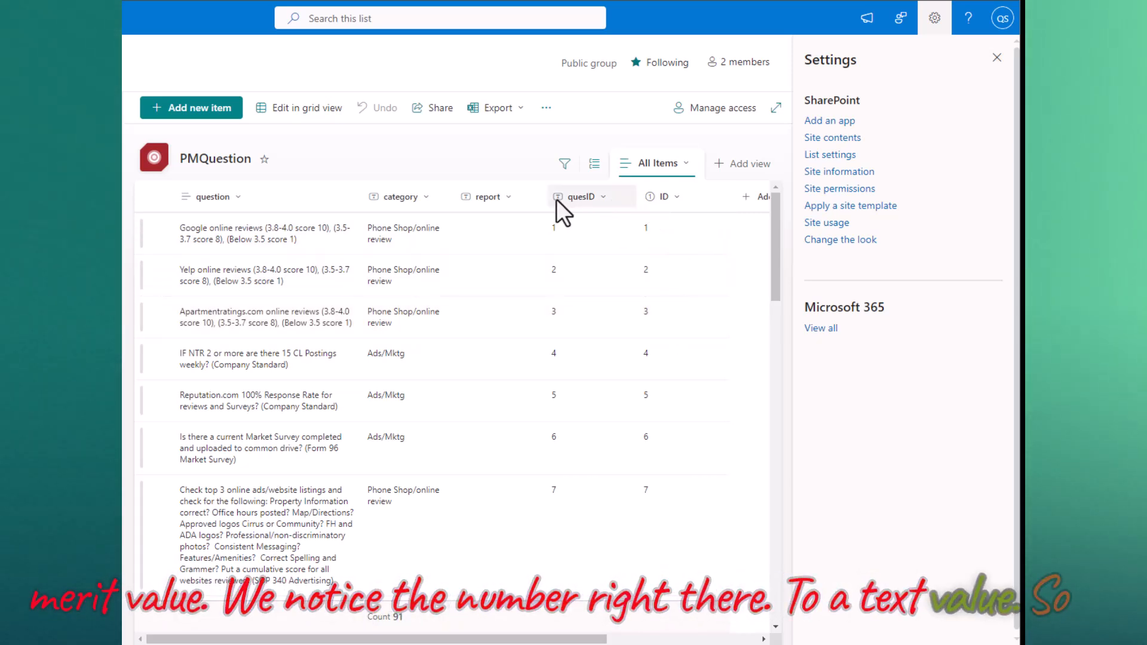
- Open the Create Column page with all column types for PMQuestion
left_click(758, 203)
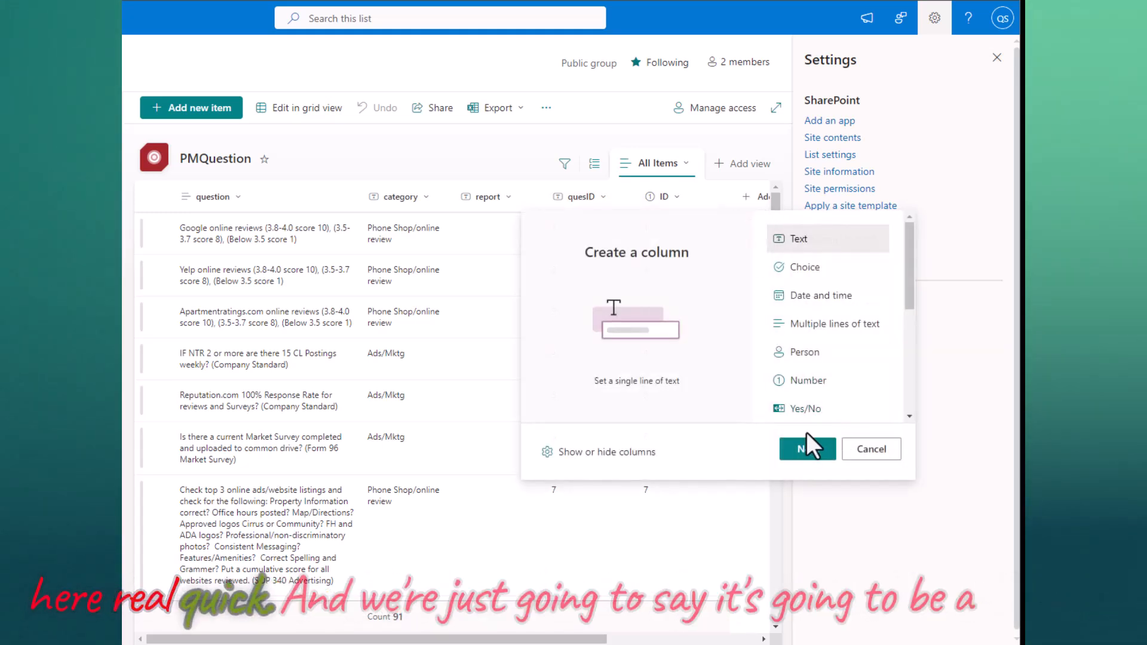
scroll(909, 293, "down", 1)
left_click_drag(910, 296, 914, 412)
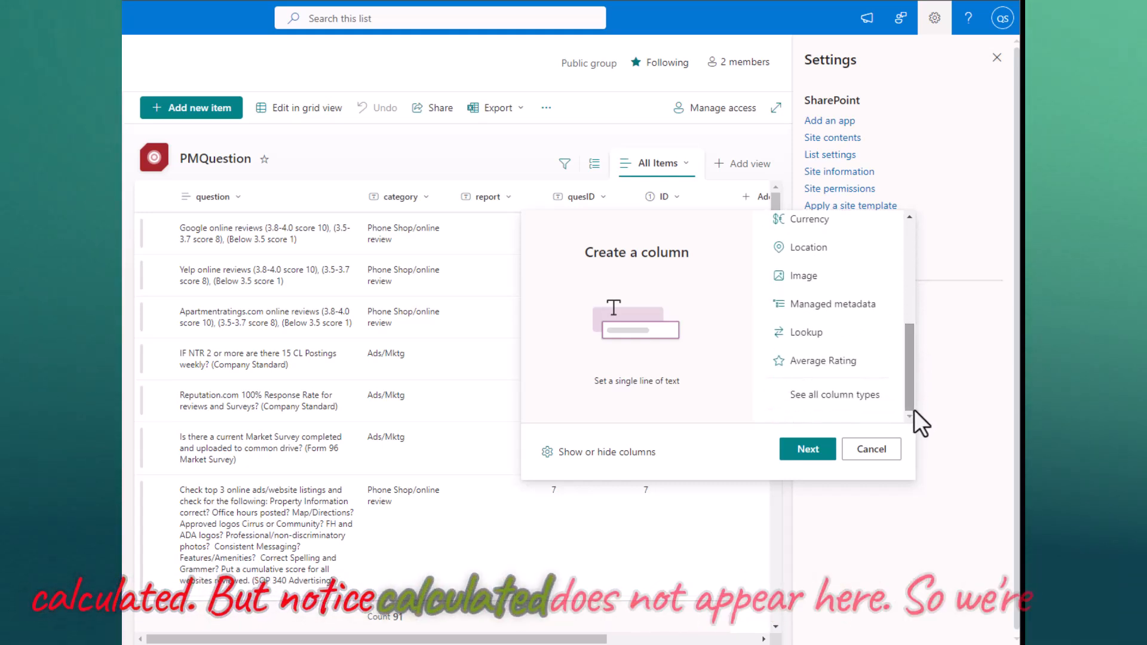
left_click(819, 398)
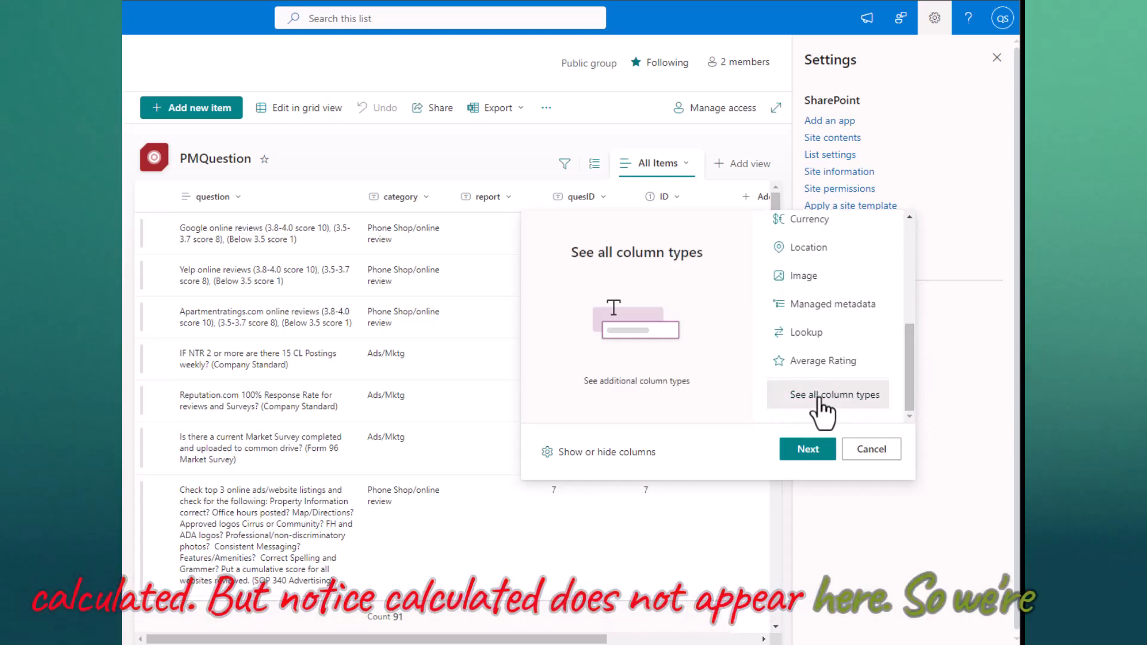
left_click(822, 453)
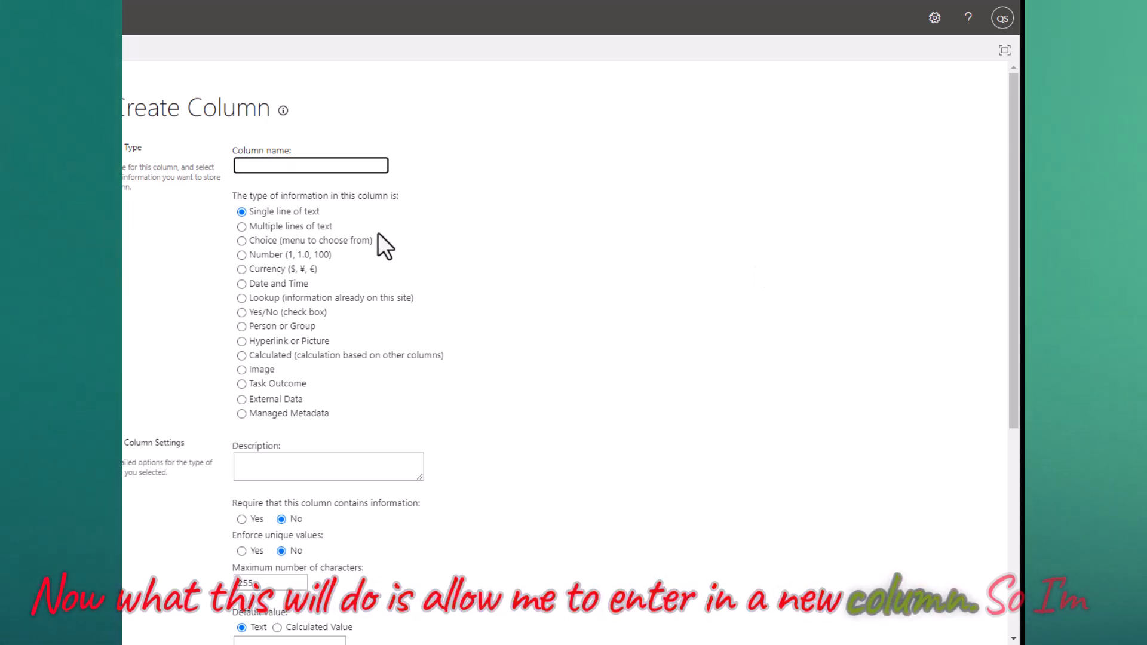
- Name the new column 'AAA' and set its type to Calculated
type("AAA")
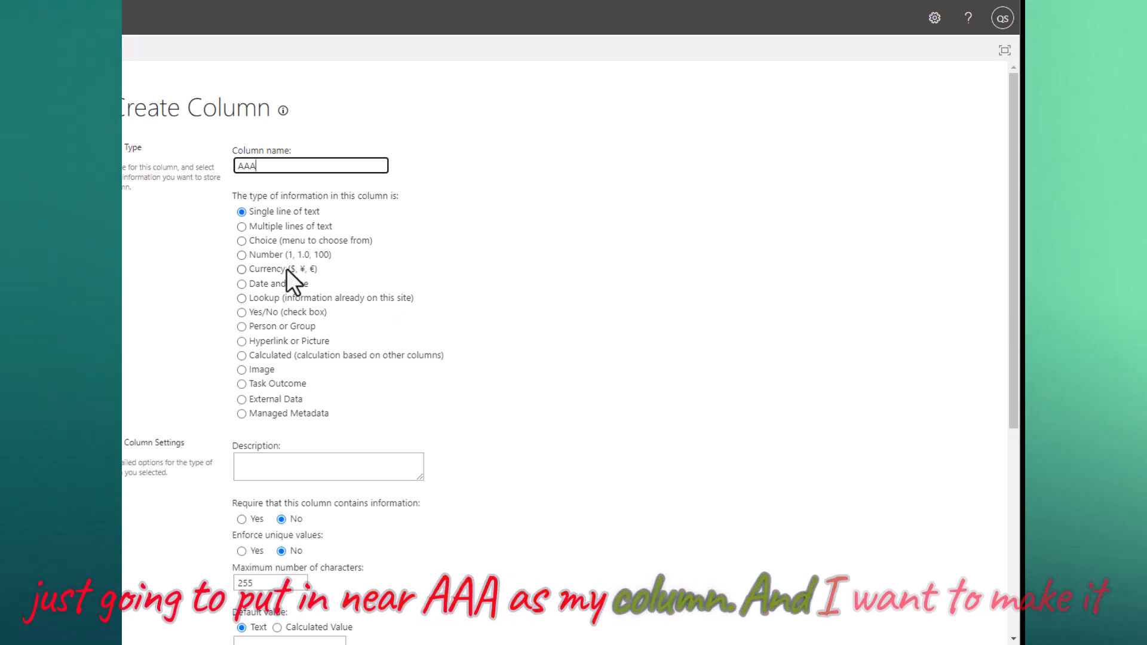
left_click(242, 358)
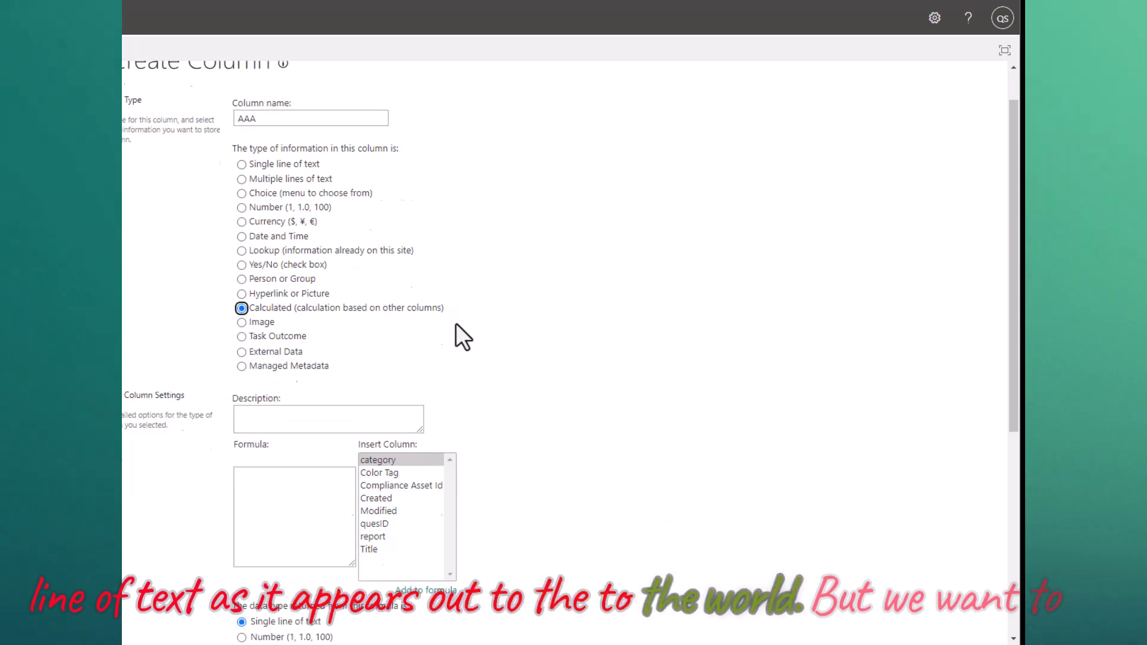
scroll(458, 323, "down", 4)
scroll(463, 325, "up", 3)
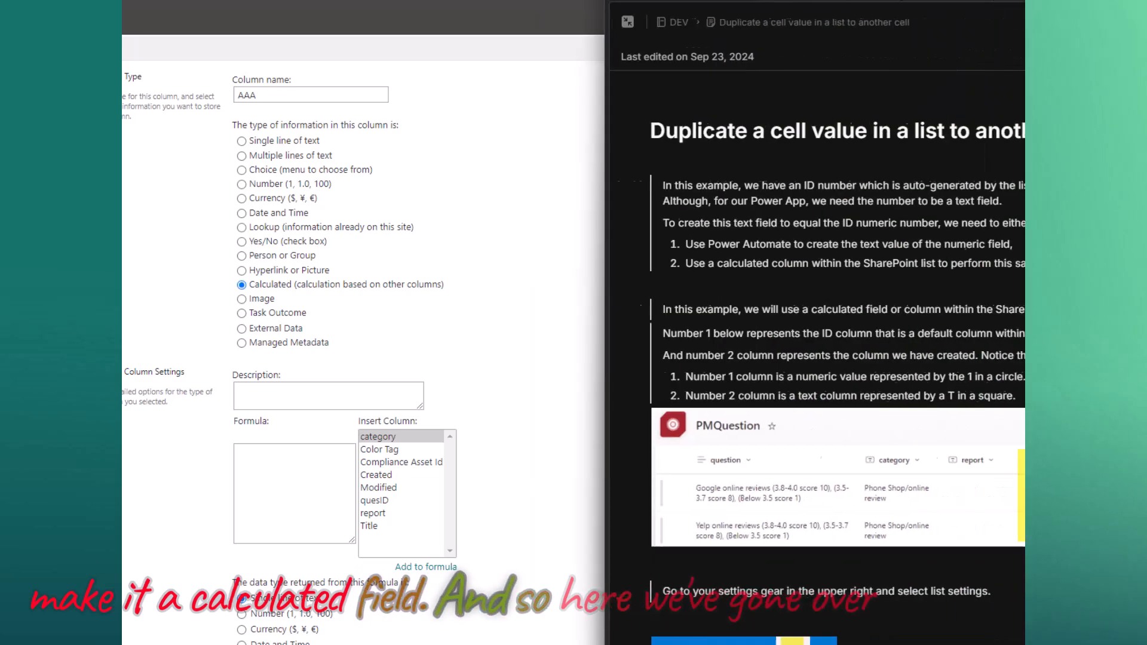
scroll(625, 299, "down", 4)
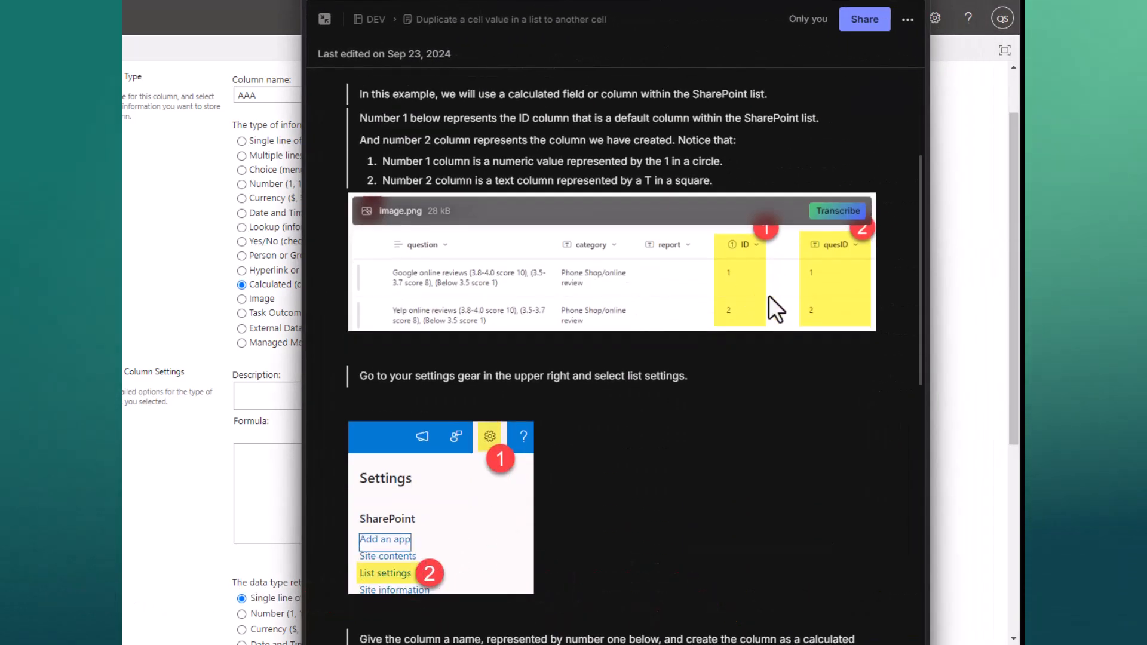
scroll(767, 335, "up", 1)
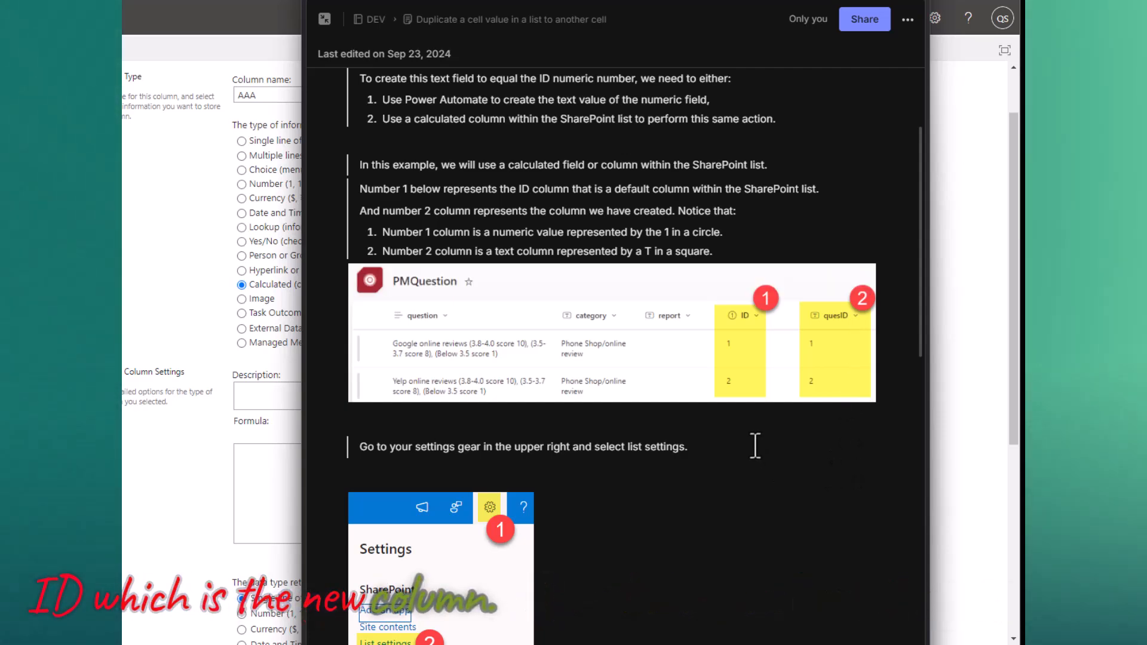
scroll(759, 447, "down", 5)
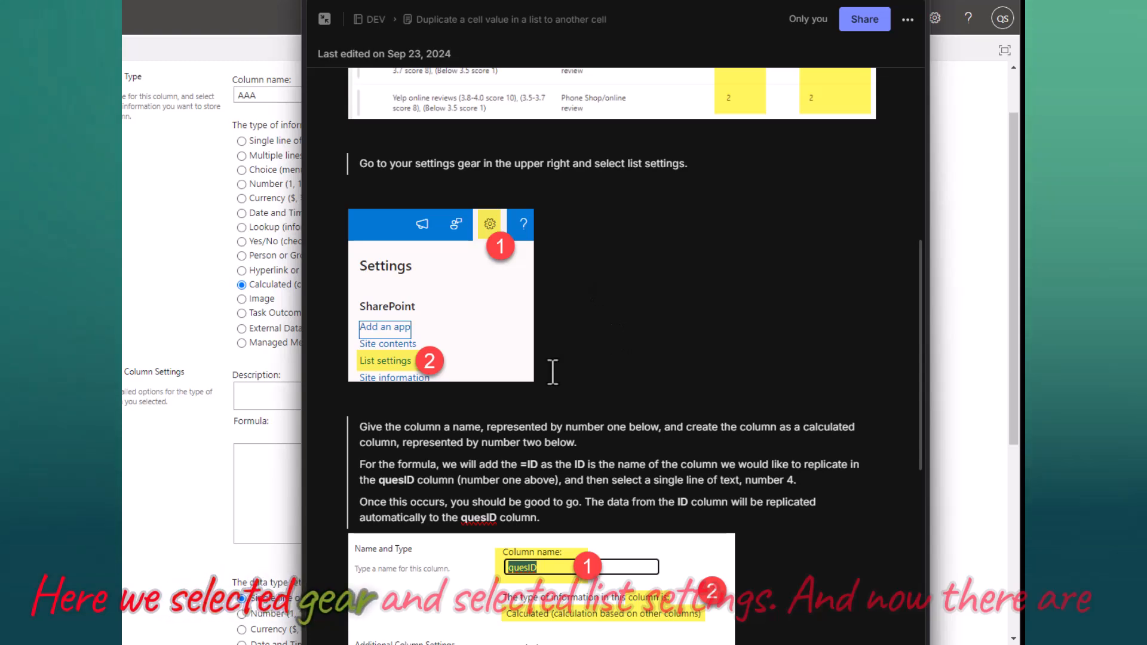
scroll(768, 346, "down", 5)
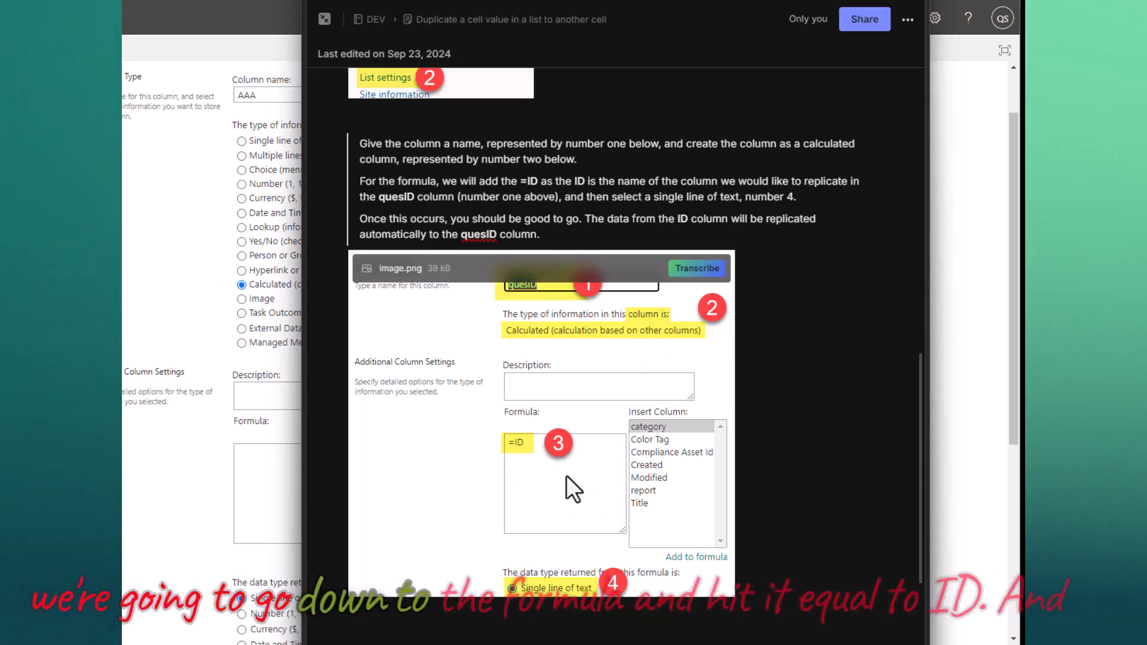
scroll(566, 477, "down", 3)
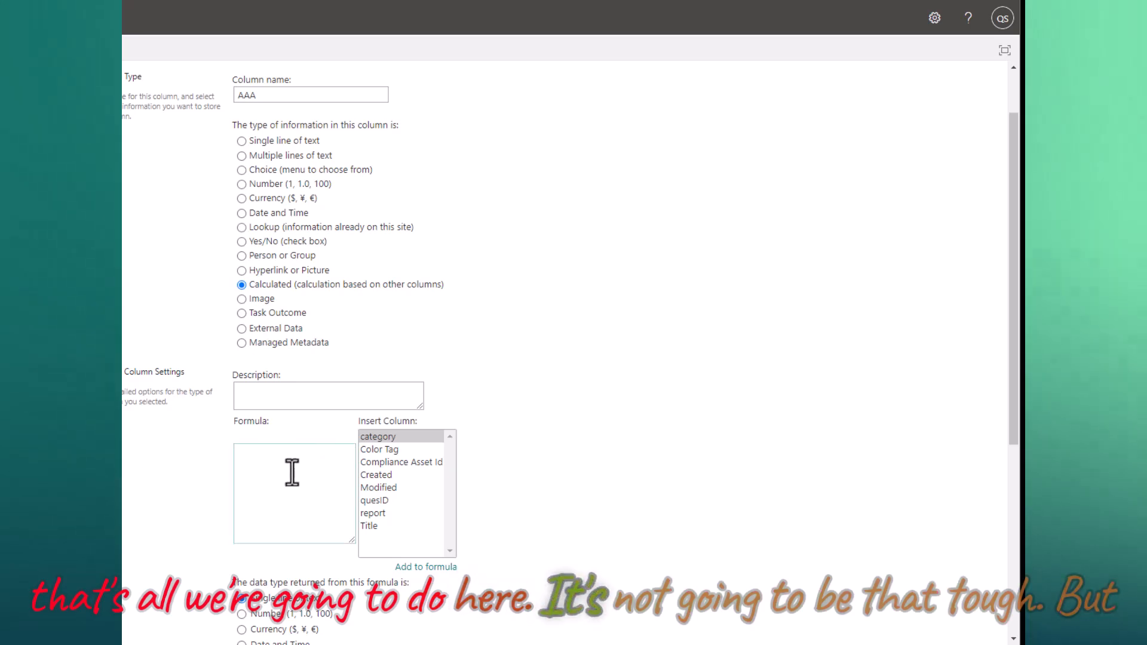
- Give column AAA the formula =ID returning Single line of text, and save it
left_click(271, 465)
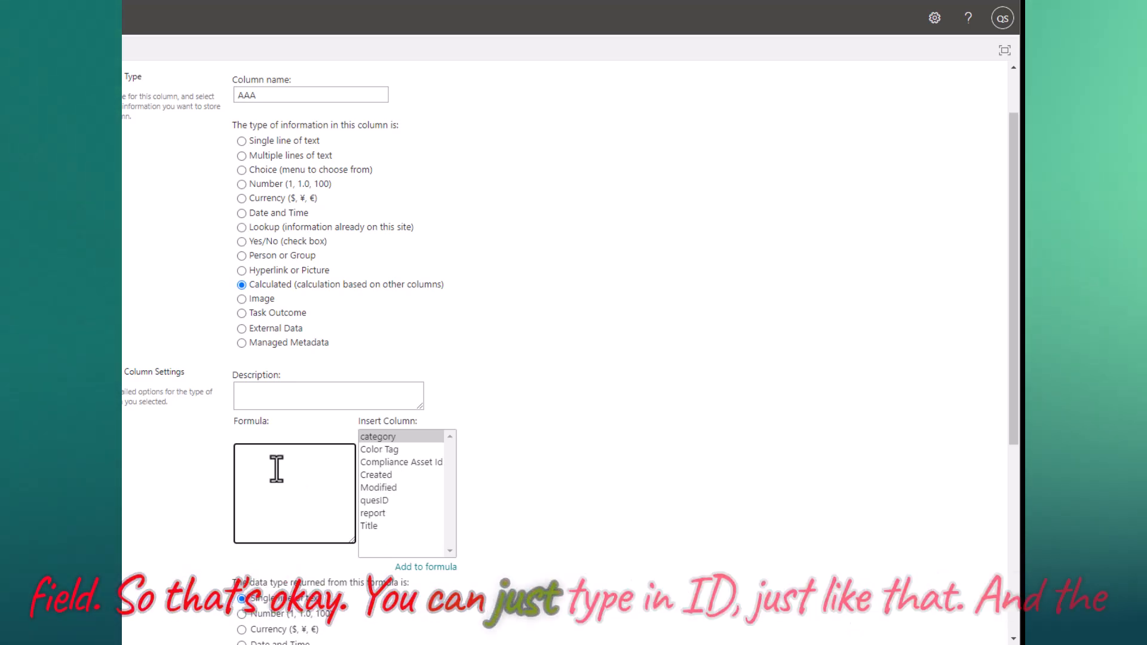
type("=ID")
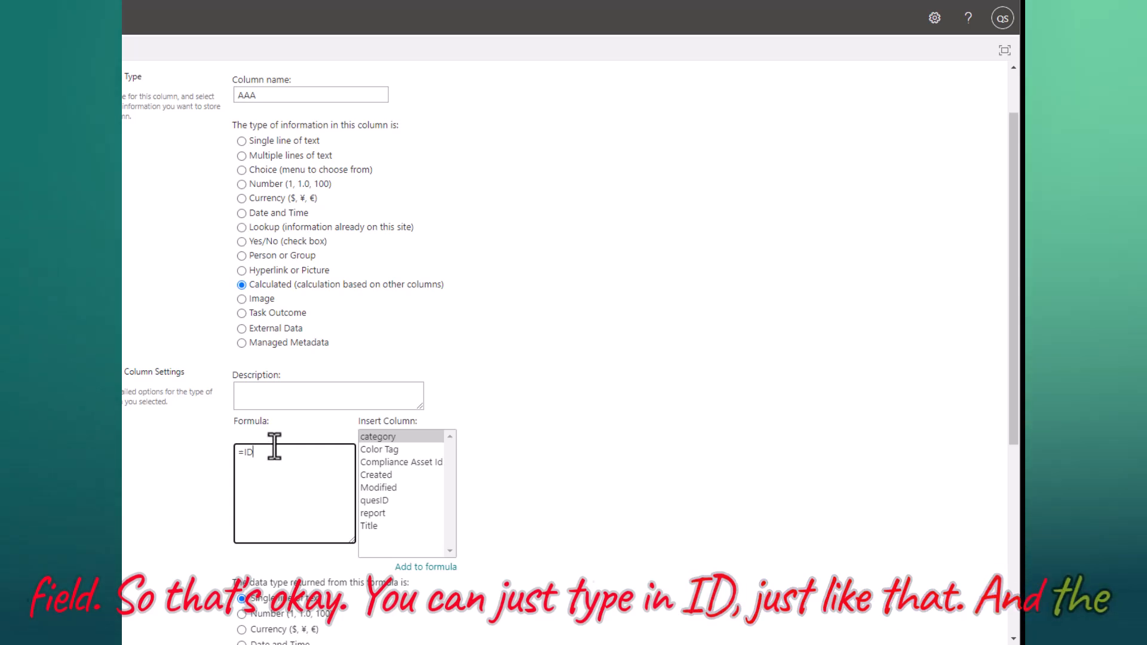
scroll(692, 336, "down", 3)
scroll(335, 408, "down", 2)
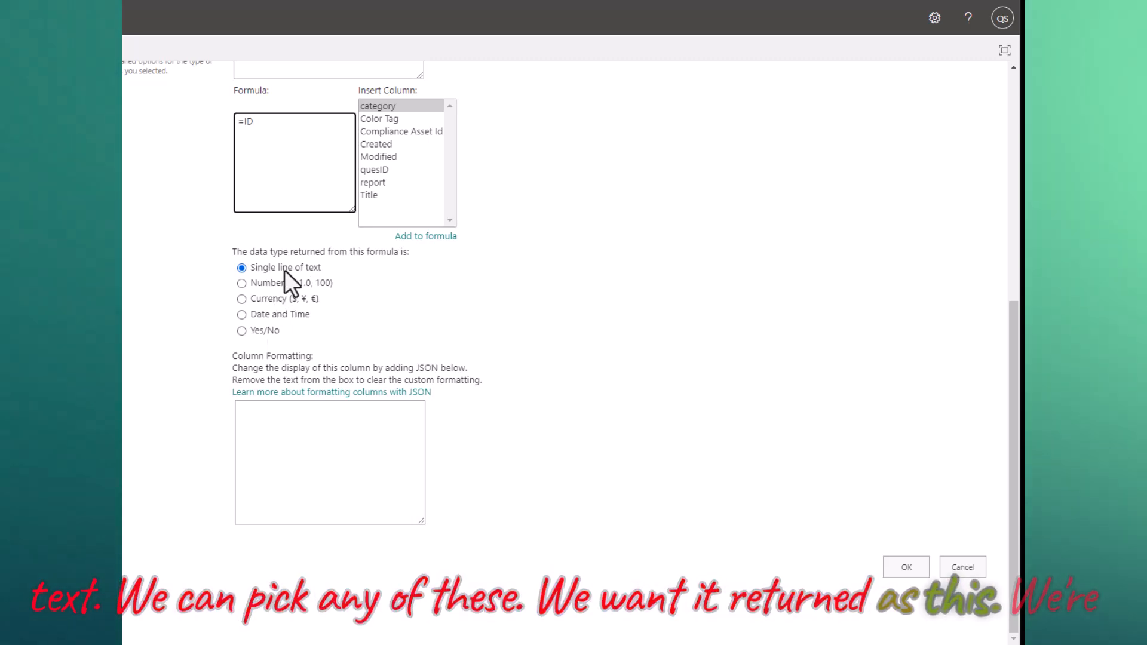
left_click(908, 565)
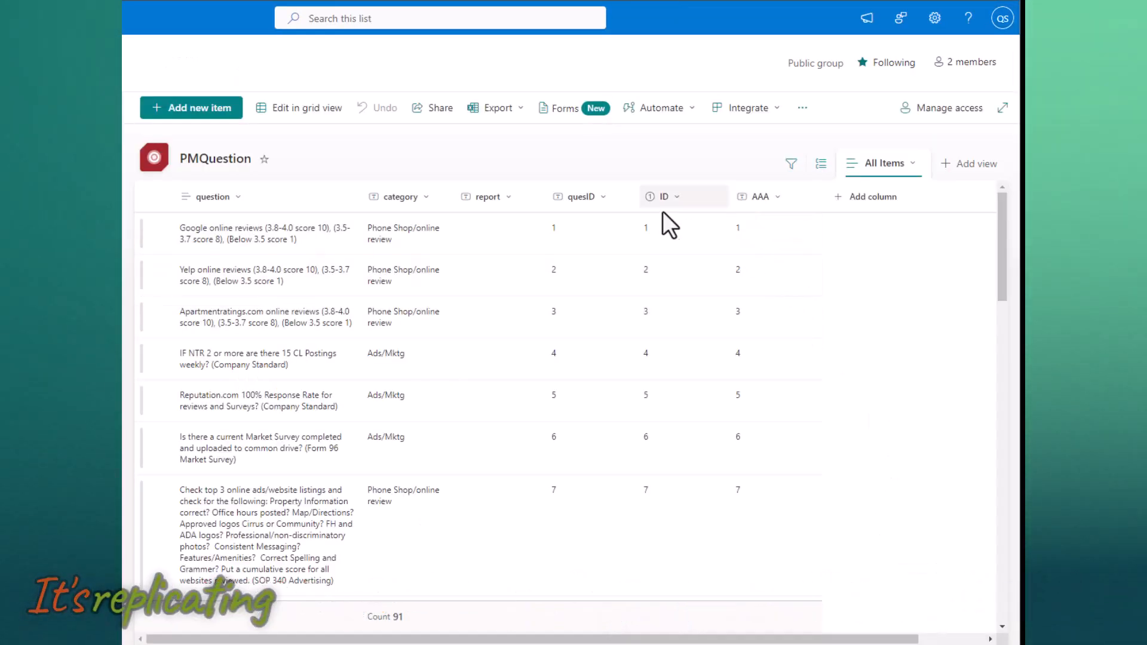
- Scroll down the PMQuestion list to check the AAA values match ID
scroll(818, 366, "down", 5)
scroll(810, 481, "down", 10)
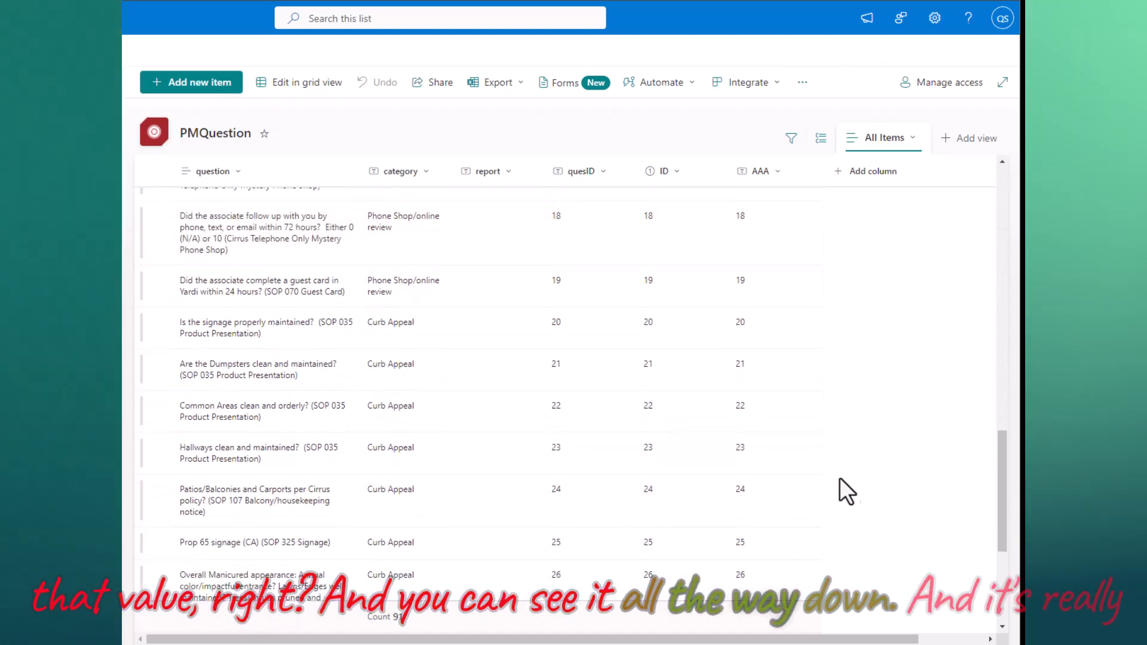
scroll(819, 482, "down", 10)
scroll(853, 474, "down", 15)
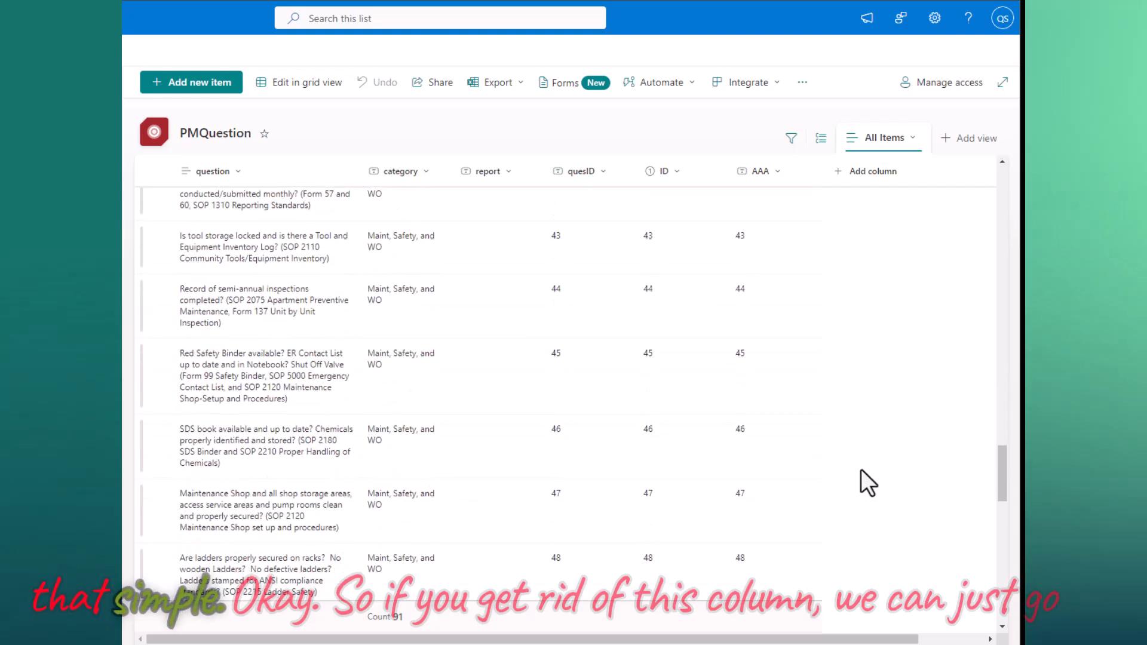
scroll(867, 480, "down", 1)
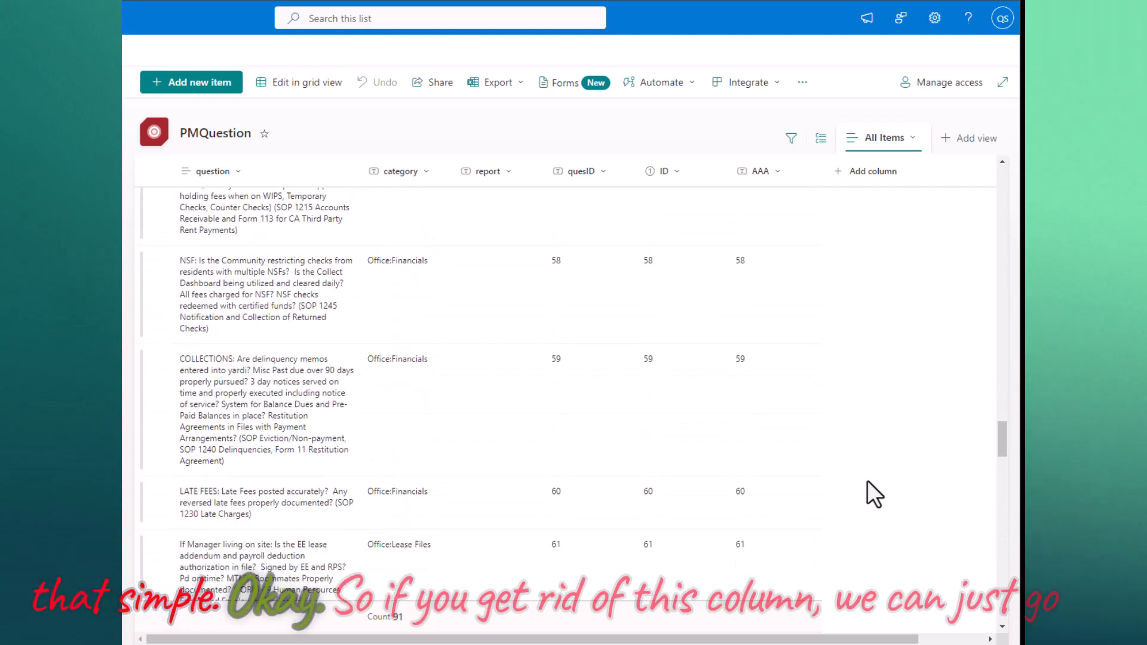
scroll(868, 480, "up", 2)
- Open the PMQuestion List Settings page
left_click(776, 174)
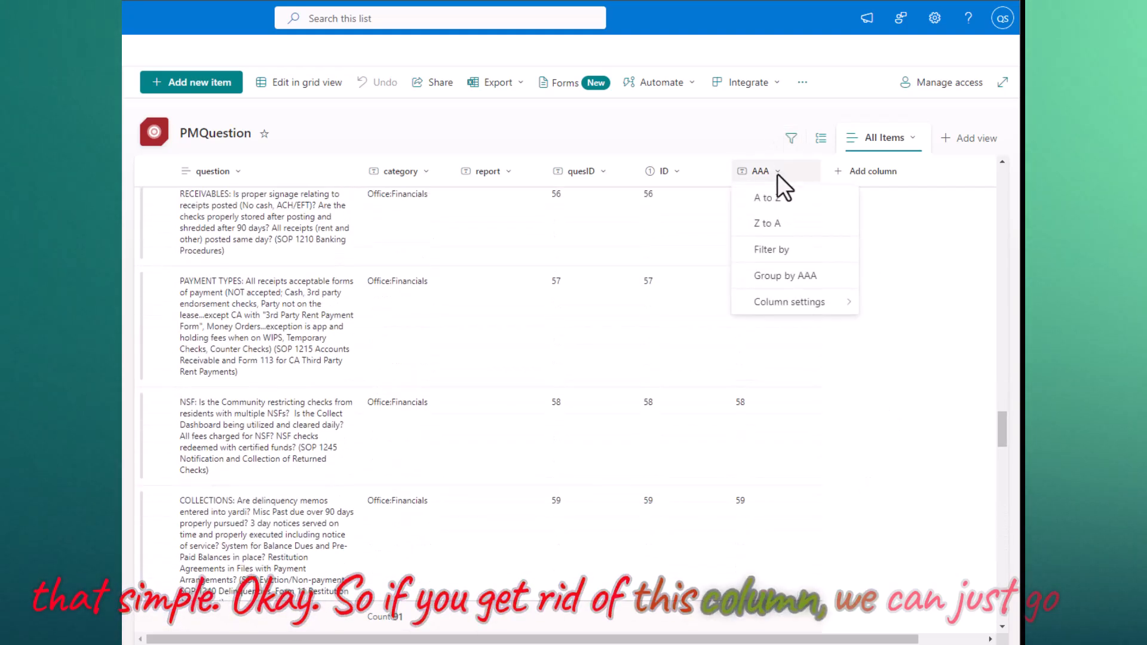
left_click(807, 311)
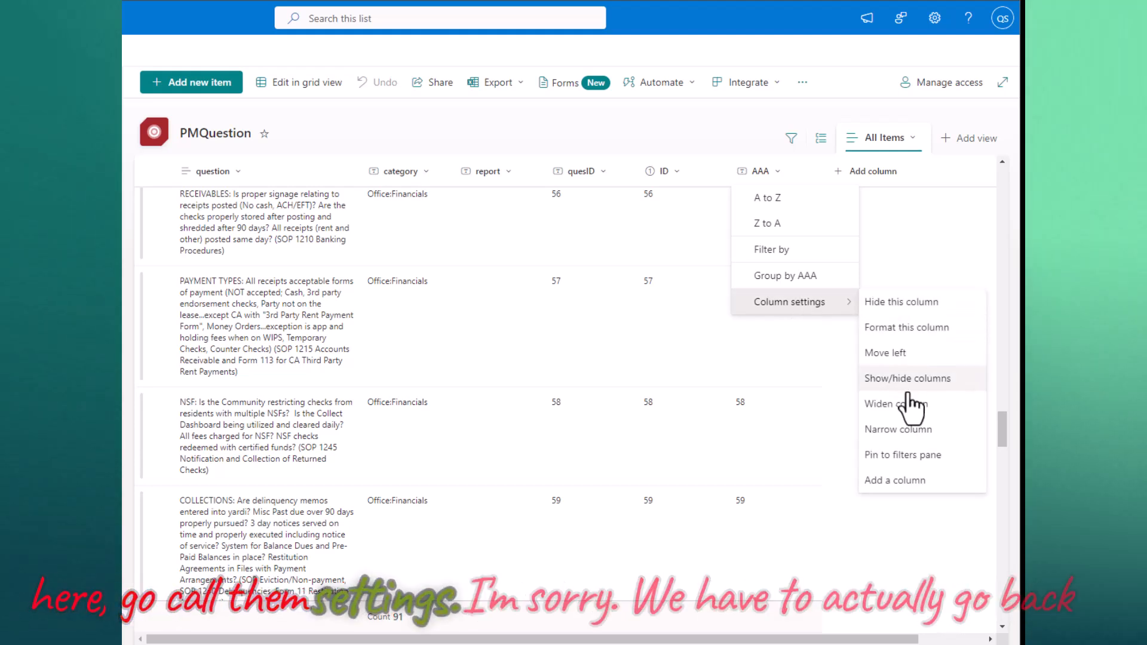
left_click(935, 19)
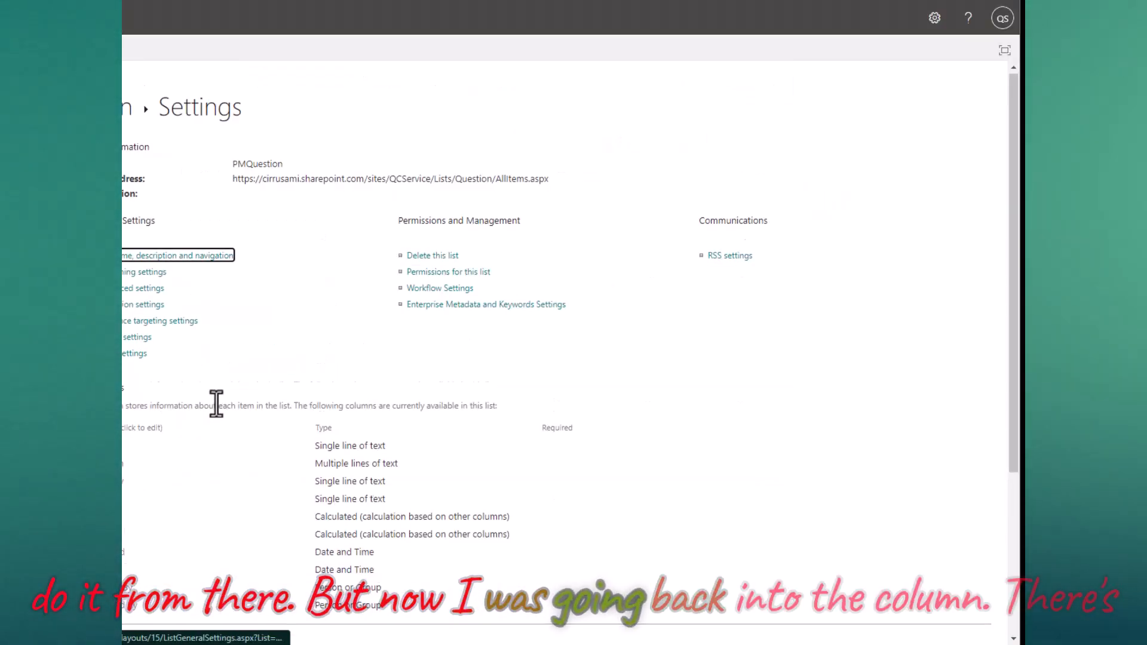
- Delete the calculated column AAA and confirm the deletion
scroll(216, 405, "down", 3)
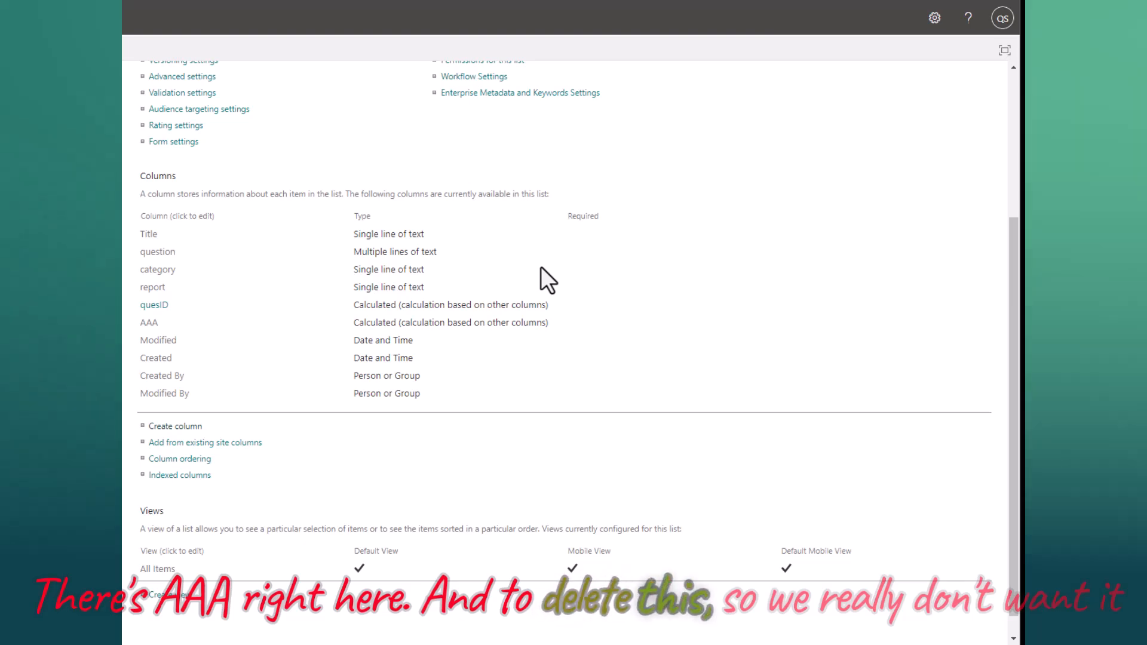
scroll(550, 262, "down", 5)
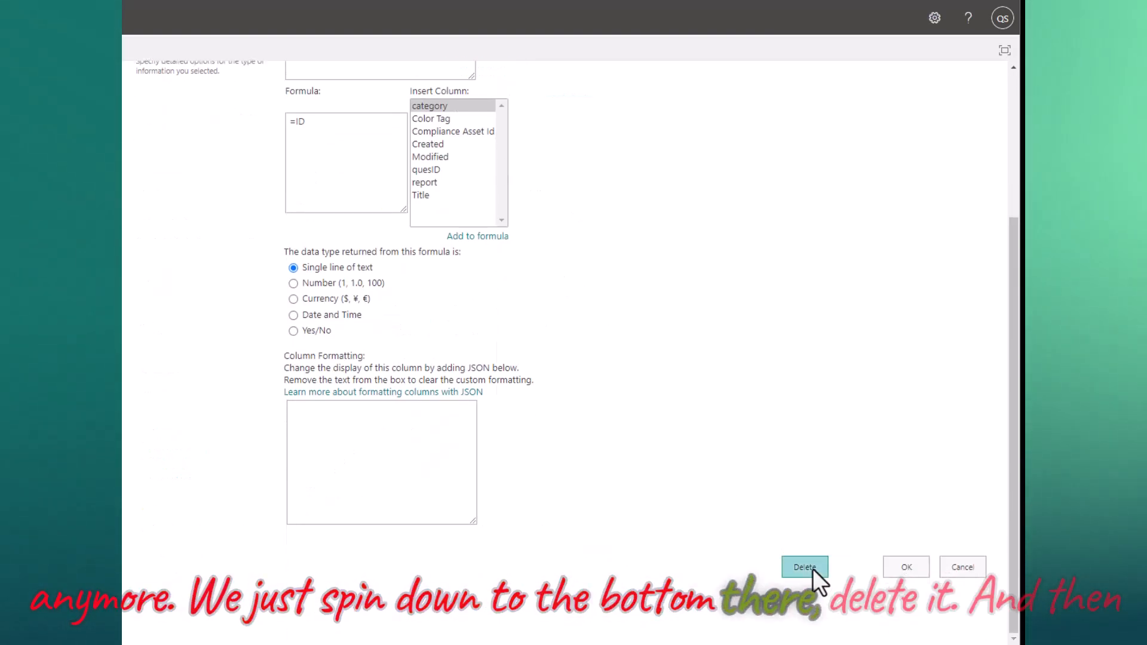
left_click(812, 569)
left_click(561, 78)
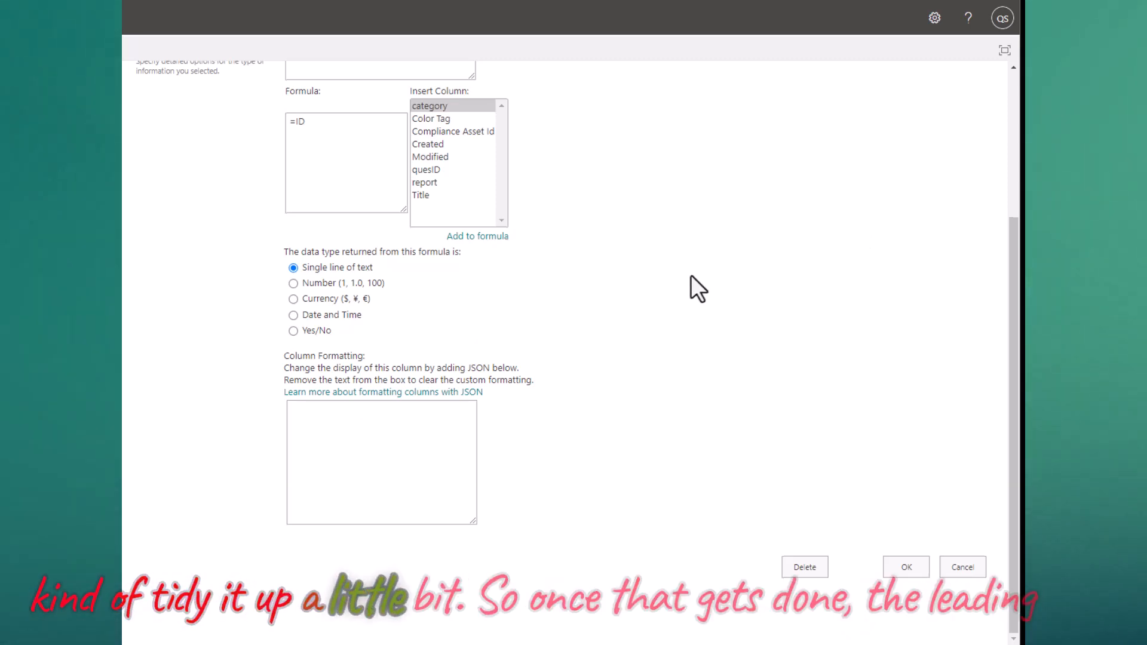
- Go back to the PMQuestion List Settings page and review the remaining columns
scroll(691, 276, "up", 3)
scroll(691, 276, "down", 1)
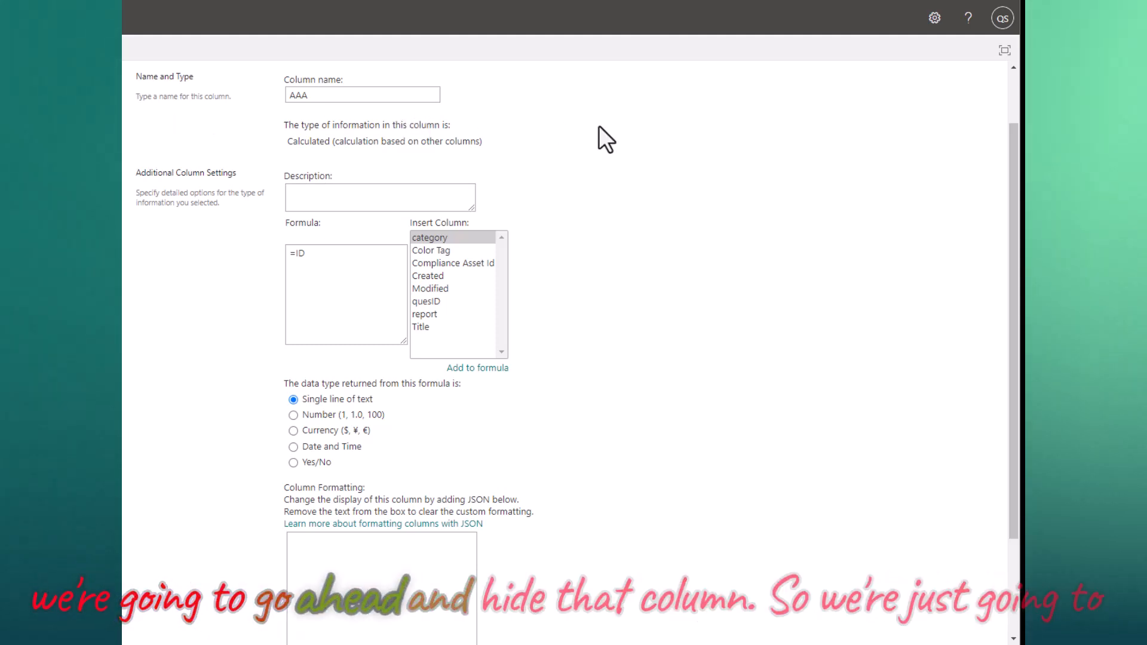
key("alt+Left")
scroll(236, 287, "down", 3)
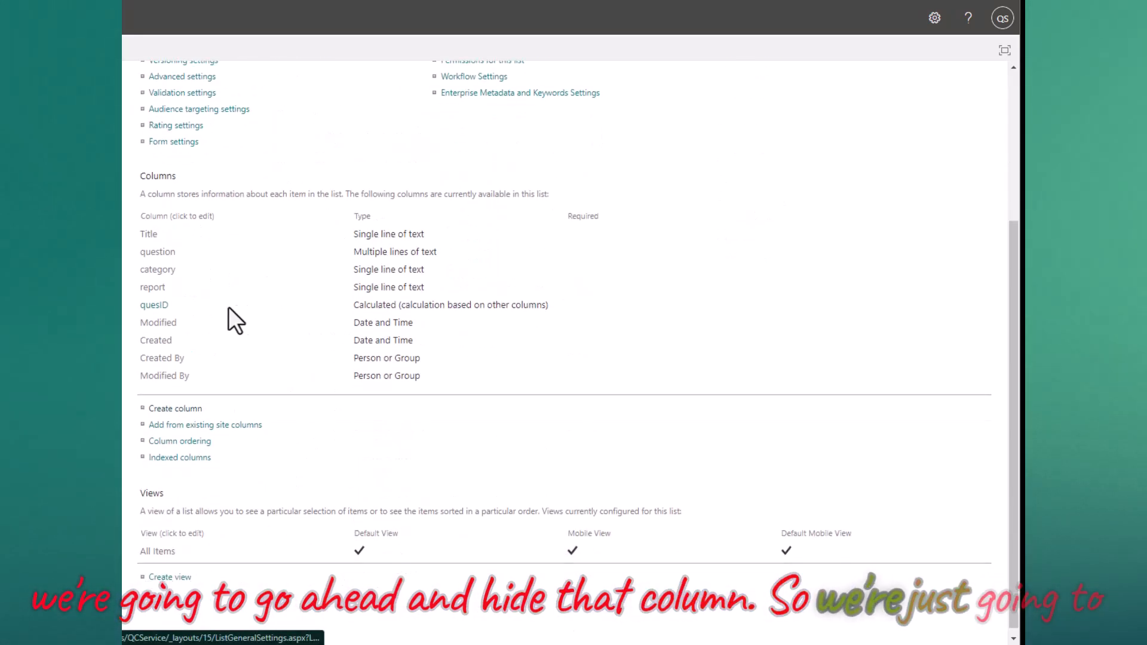
scroll(313, 251, "up", 4)
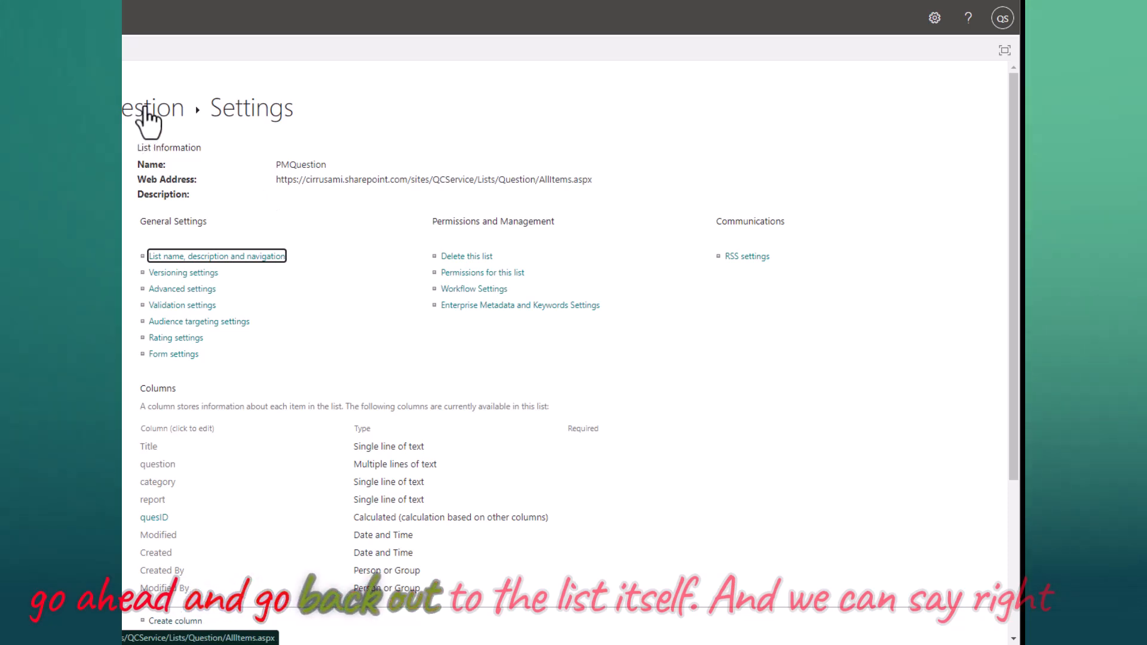
- Hide the ID column in the PMQuestion list, leaving quesID visible
left_click(145, 109)
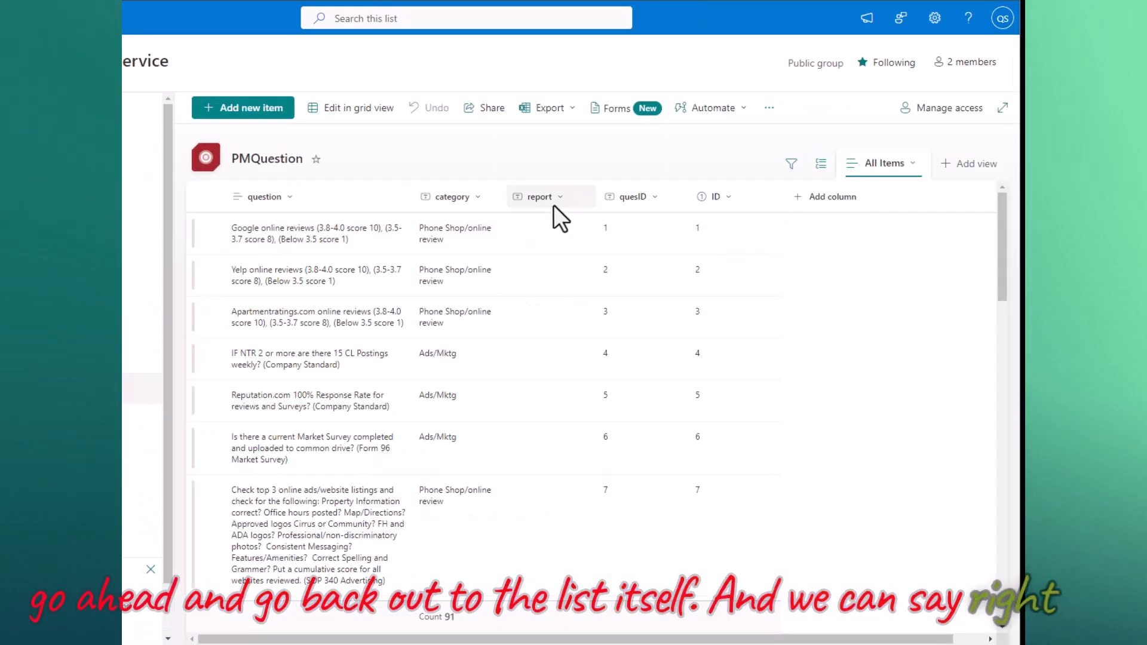
left_click(729, 199)
mouse_move(802, 331)
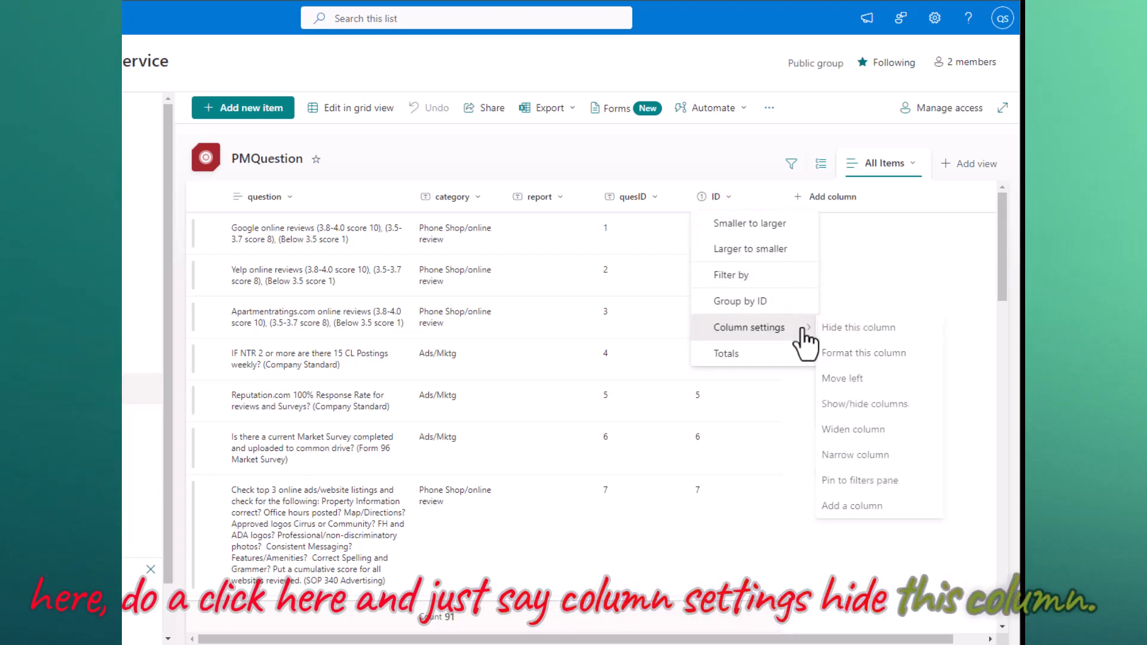
left_click(879, 328)
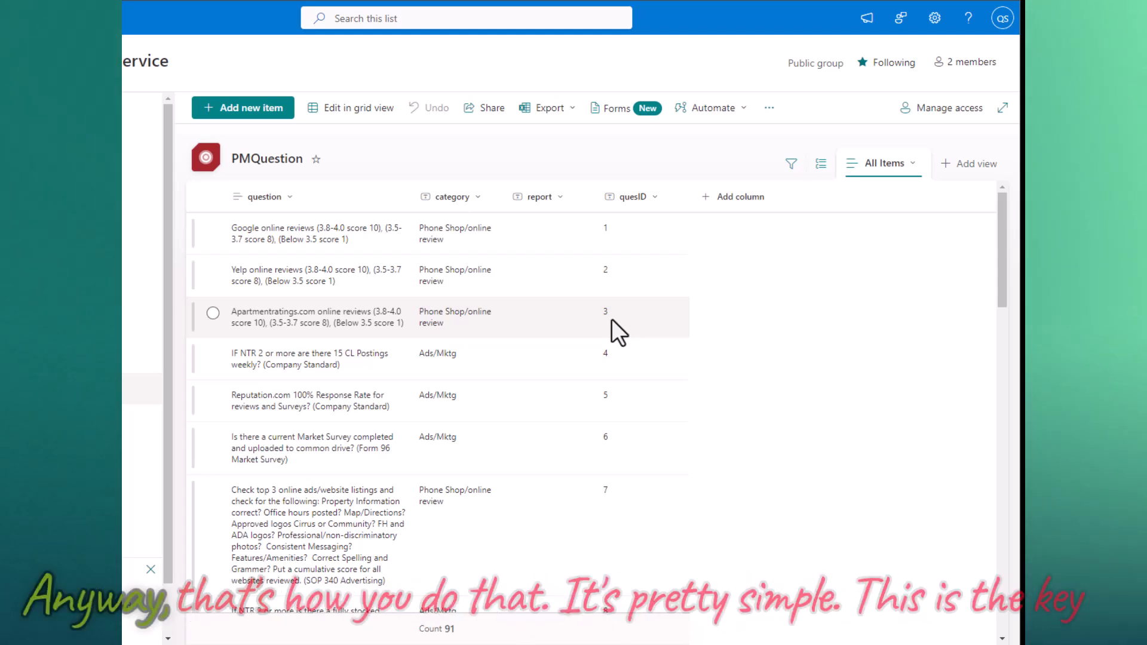
left_click_drag(1015, 3, 716, 2)
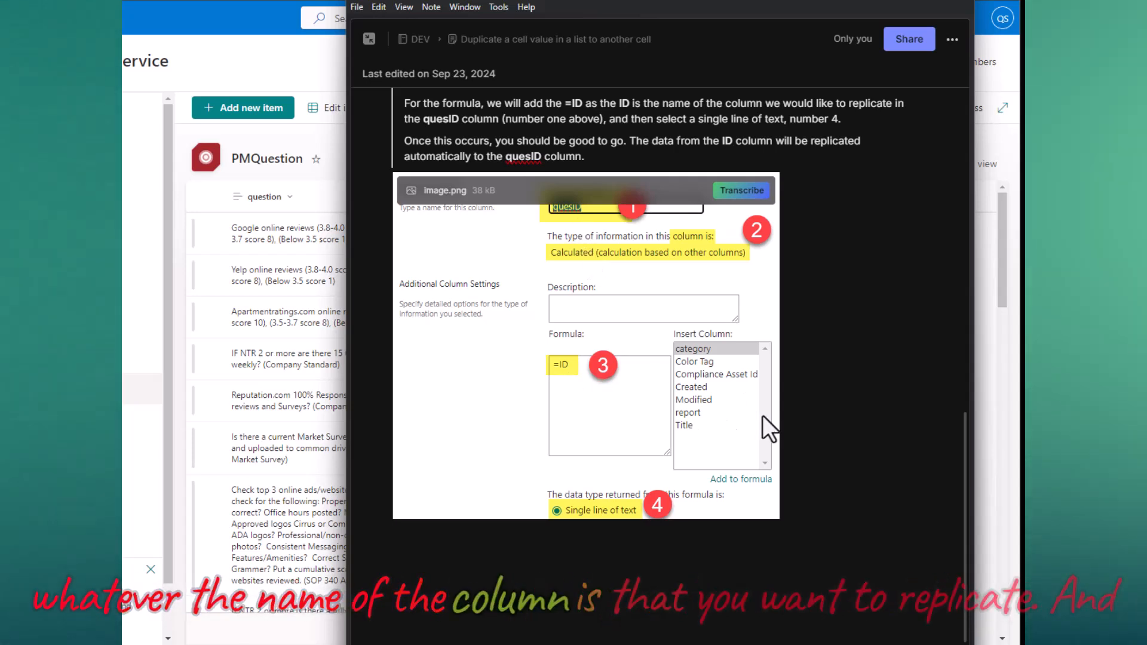
- Scroll the note up to show the List settings, Calculated column and =ID steps
scroll(922, 384, "up", 3)
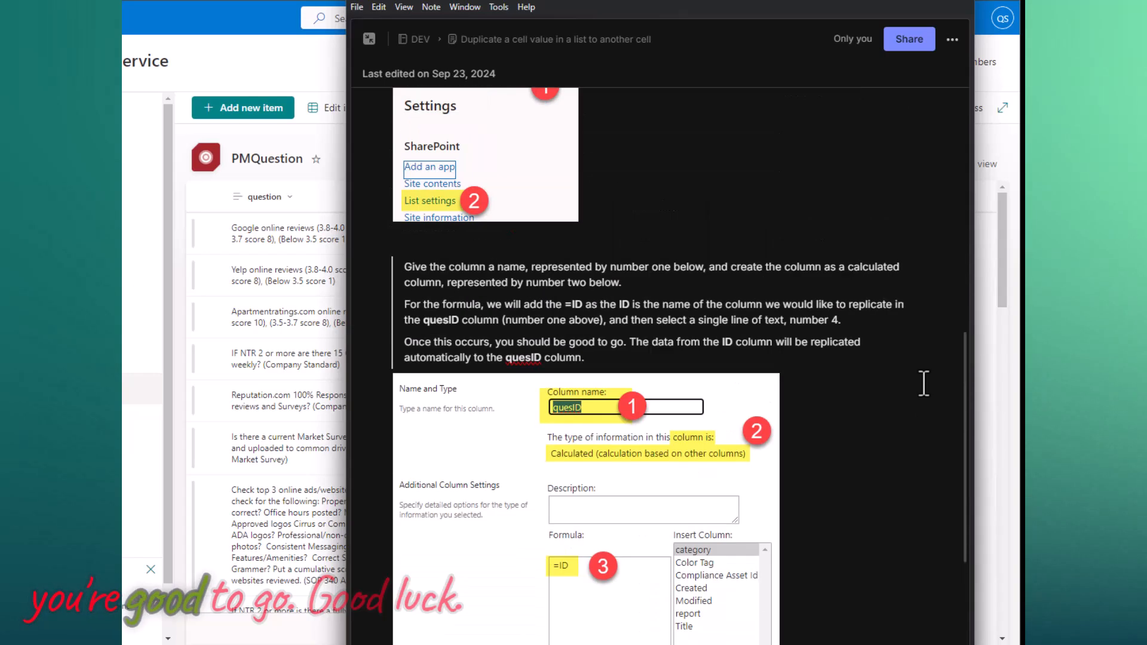